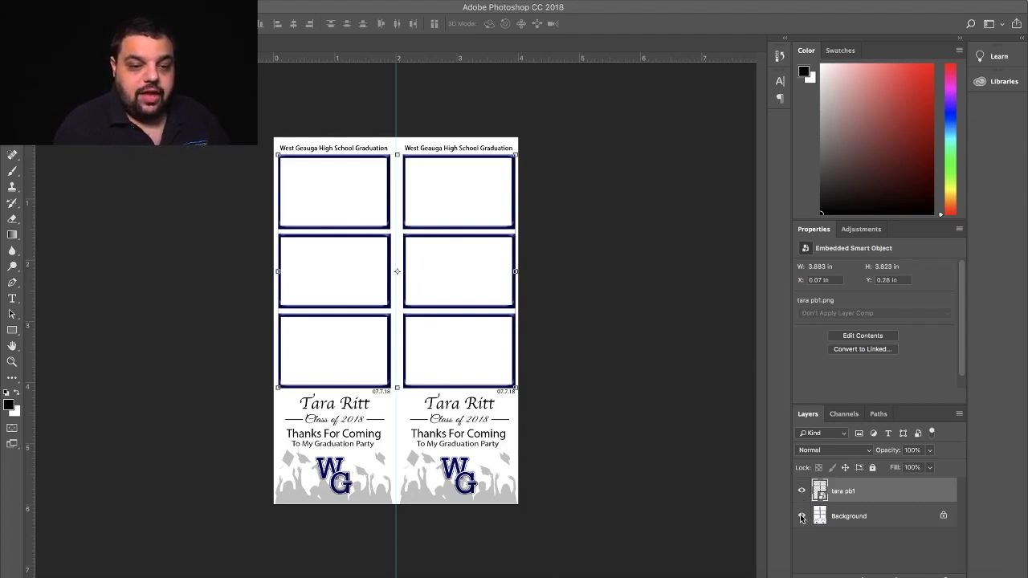
- Hide the tara pb1 frame overlay layer and leave only the Background graduation card visible
{"action": "left_click", "coordinate": [801, 516]}
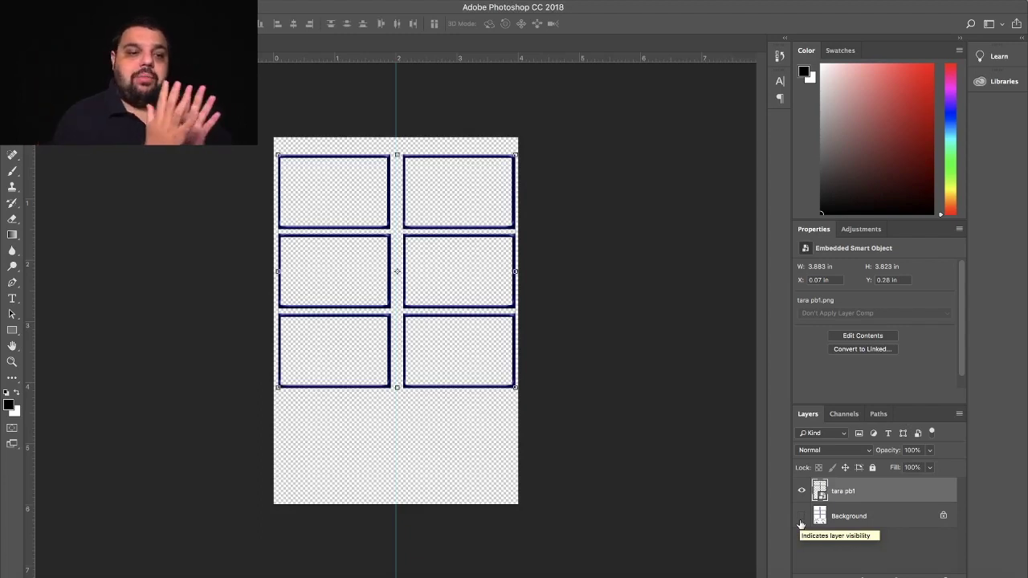
{"action": "left_click", "coordinate": [801, 516]}
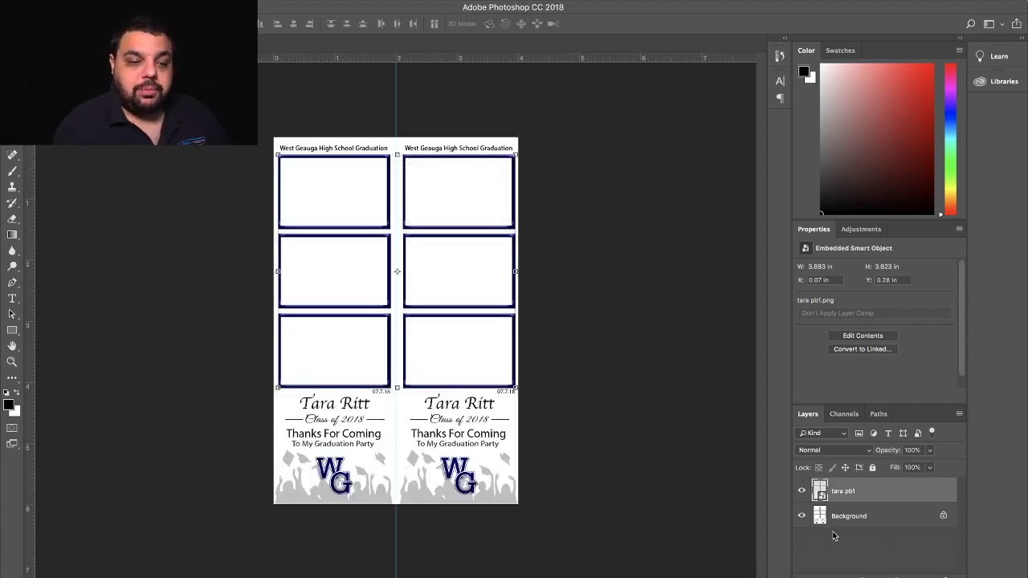
{"action": "left_click", "coordinate": [801, 517]}
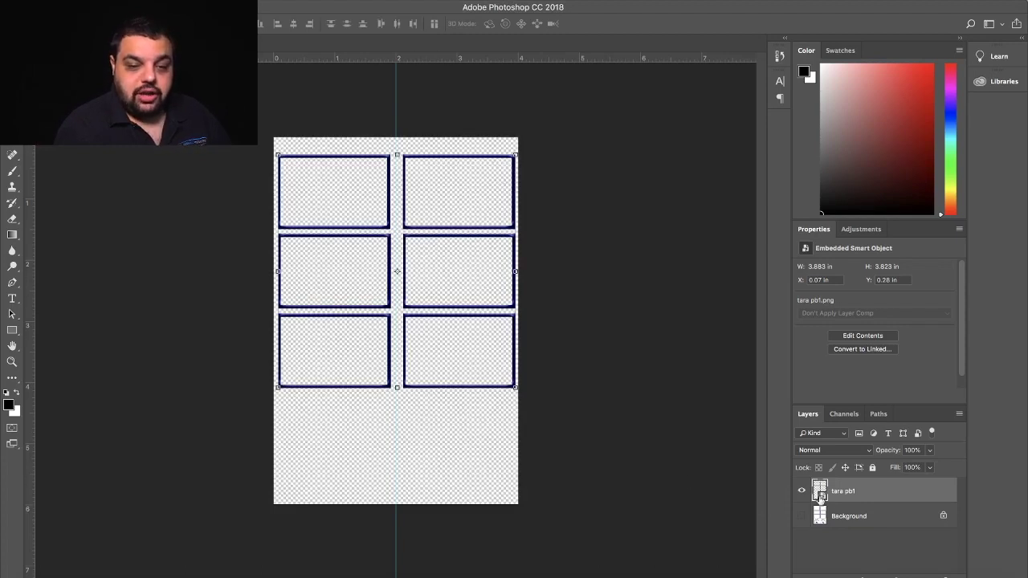
{"action": "left_click", "coordinate": [804, 492]}
{"action": "left_click", "coordinate": [802, 517]}
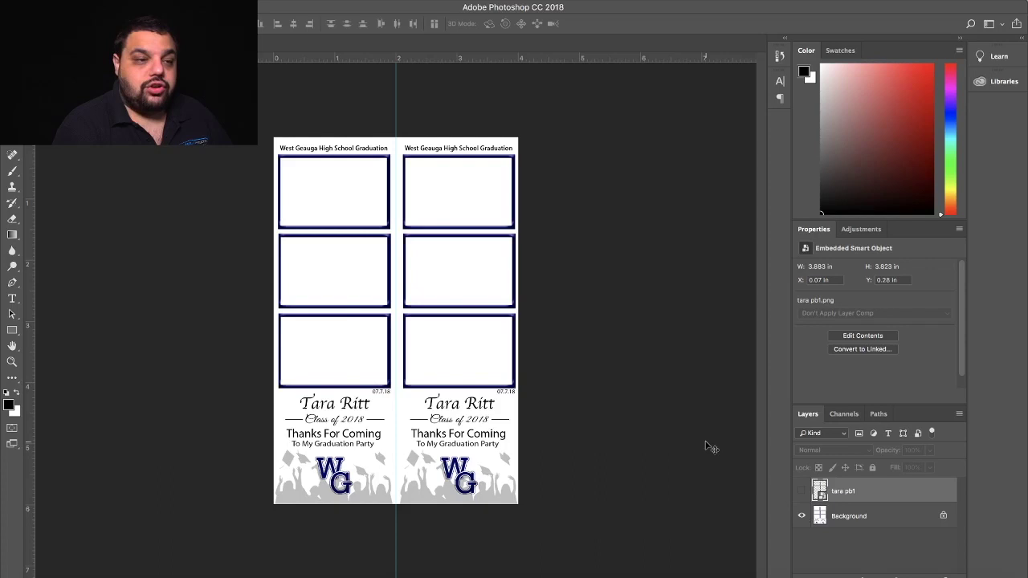
- Save the card to the Desktop as JPEG 'tara 1.jpg' at maximum quality 12
{"action": "left_click", "coordinate": [113, 7]}
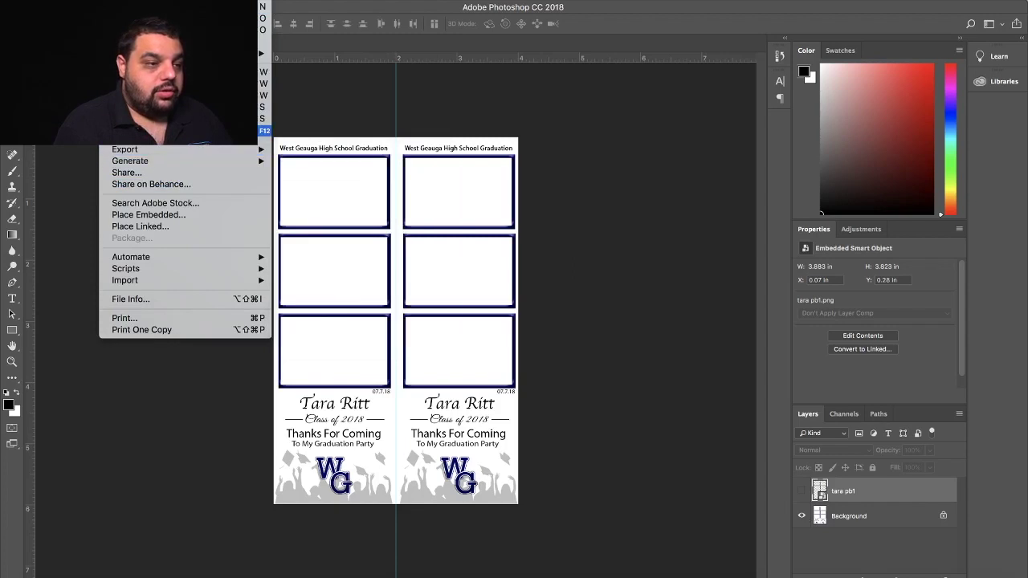
{"action": "left_click", "coordinate": [185, 118]}
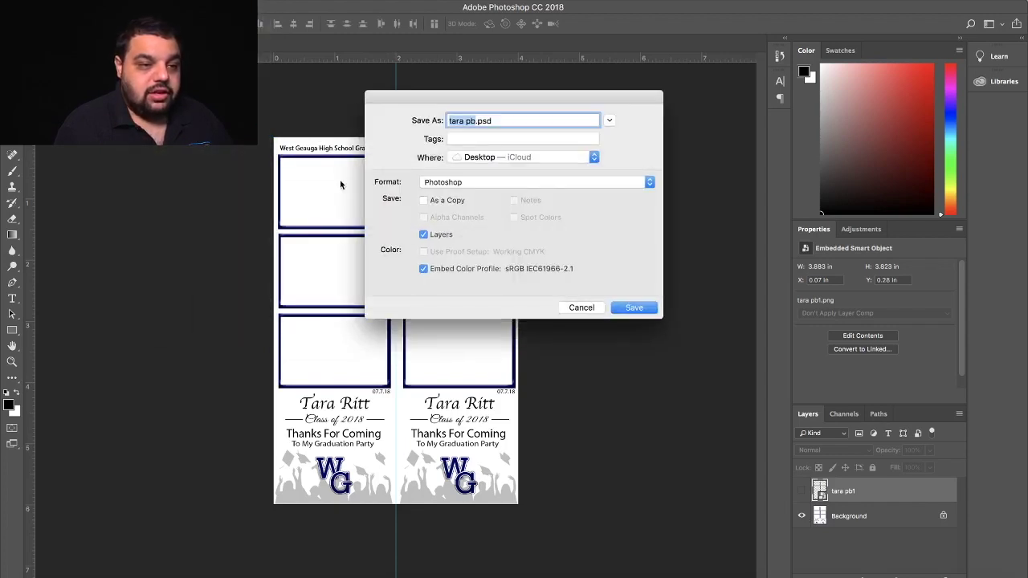
{"action": "left_click", "coordinate": [508, 183]}
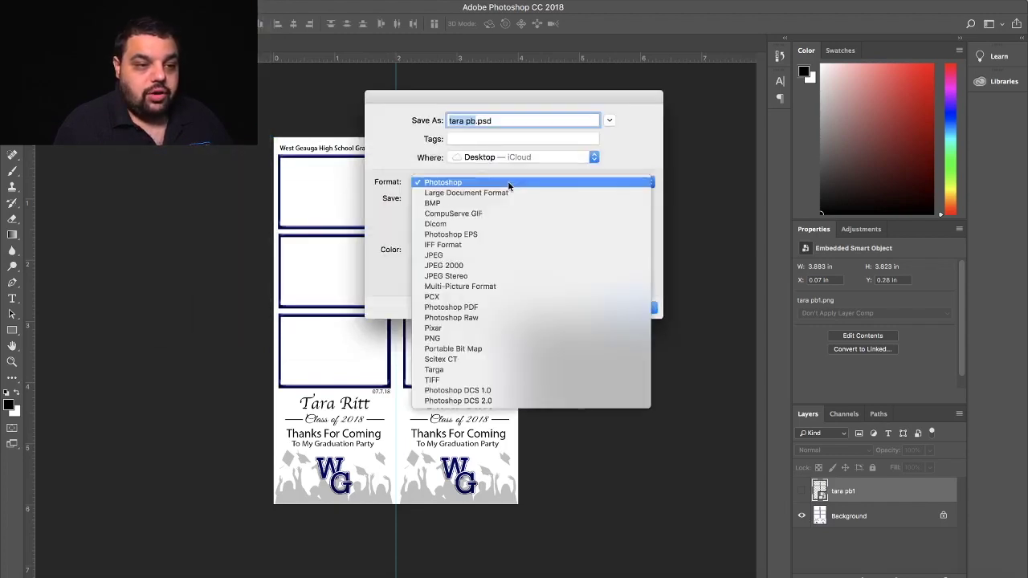
{"action": "left_click", "coordinate": [506, 254]}
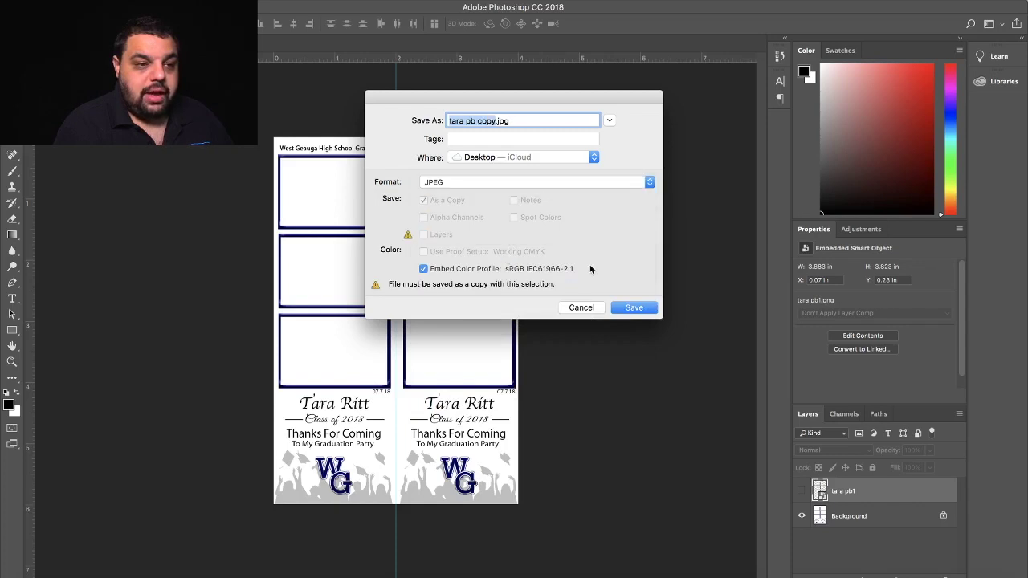
{"action": "left_click", "coordinate": [482, 121]}
{"action": "key", "text": "BackSpace"}
{"action": "key", "text": "BackSpace"}
{"action": "key", "text": "BackSpace"}
{"action": "key", "text": "BackSpace"}
{"action": "key", "text": "BackSpace"}
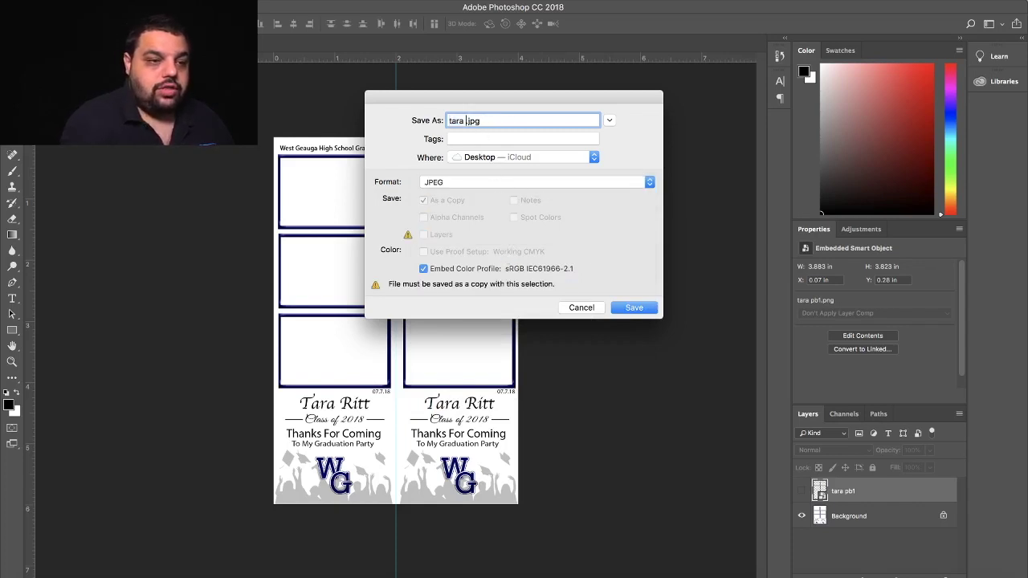
{"action": "type", "text": "1"}
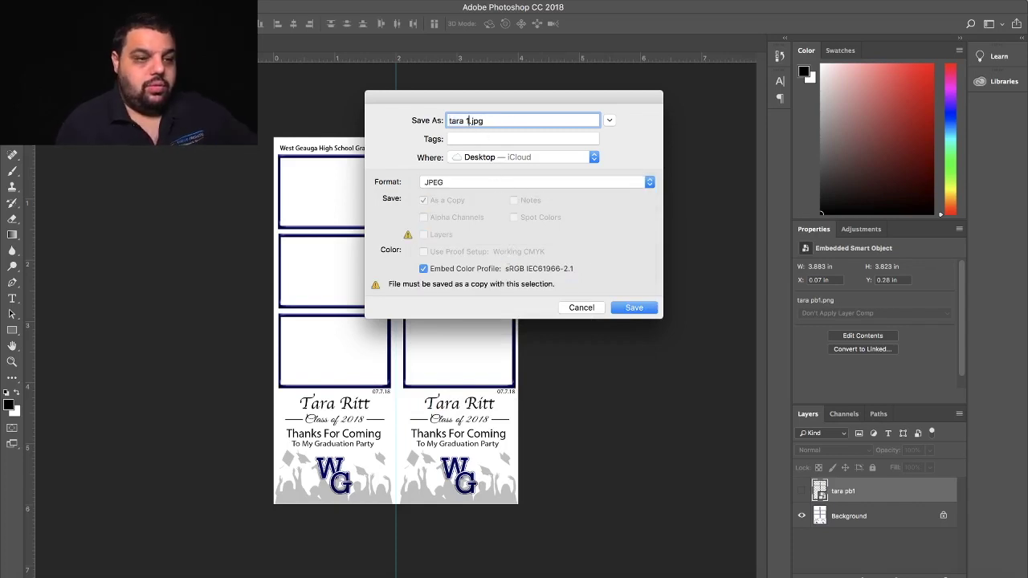
{"action": "left_click", "coordinate": [634, 308]}
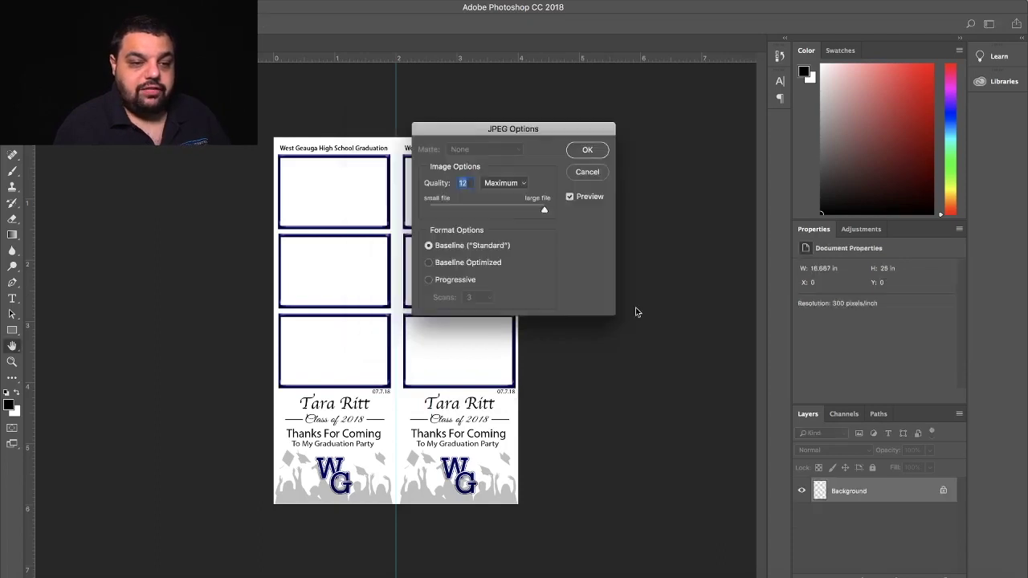
{"action": "left_click", "coordinate": [588, 151]}
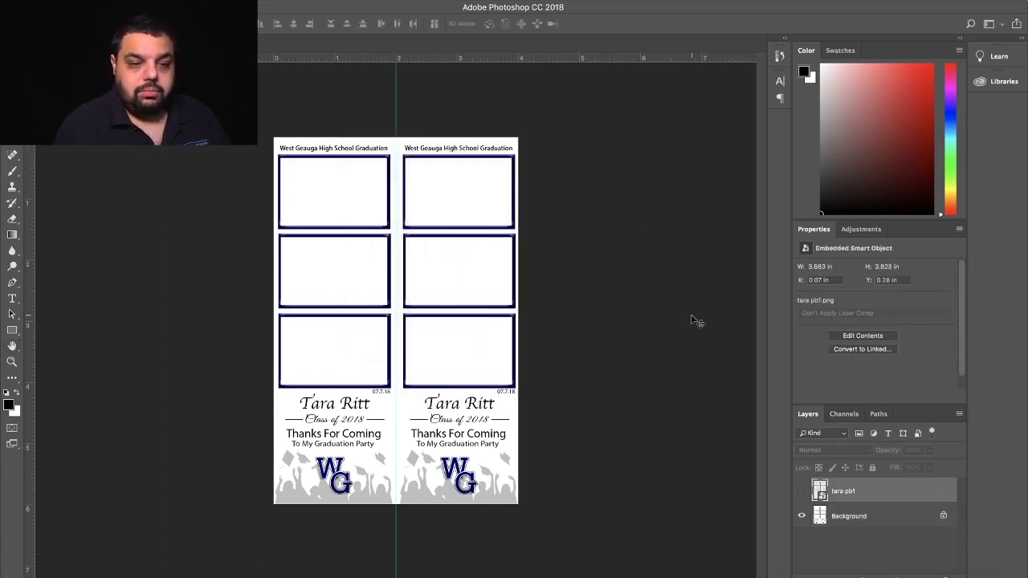
- Hide Background, show tara pb1, and save the frames as PNG copy numbered 2
{"action": "left_click", "coordinate": [801, 517]}
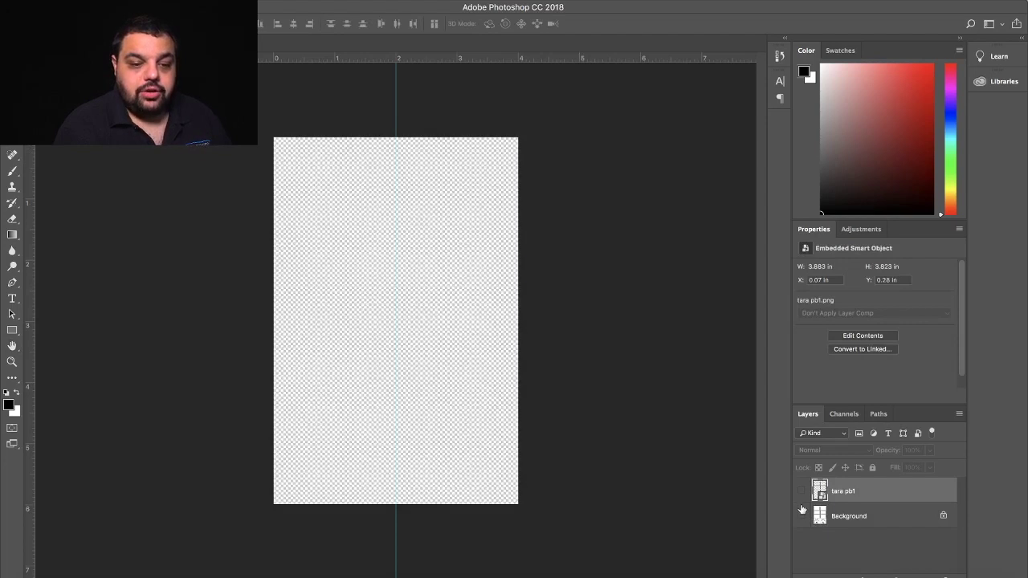
{"action": "left_click", "coordinate": [801, 491]}
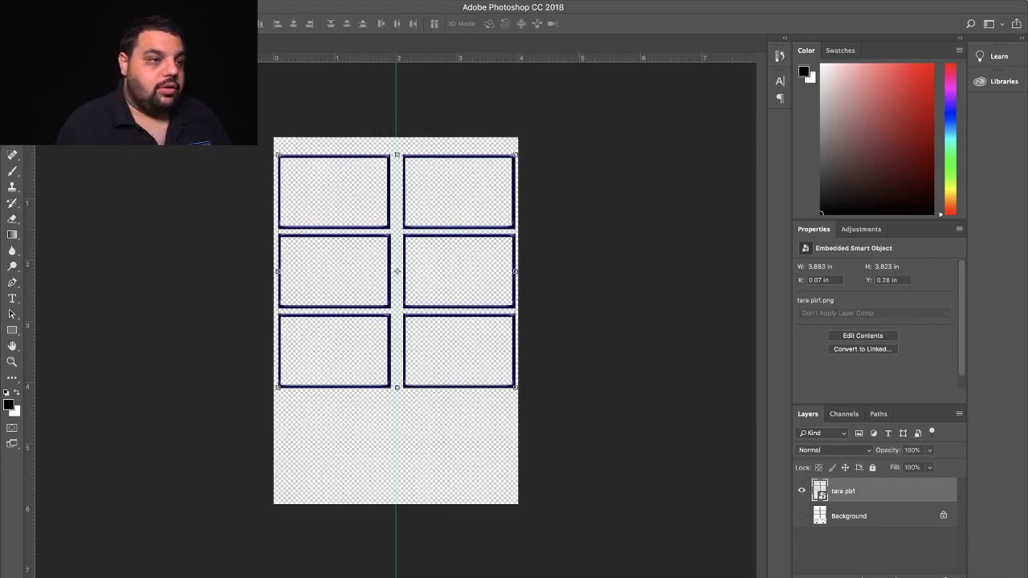
{"action": "left_click", "coordinate": [112, 2]}
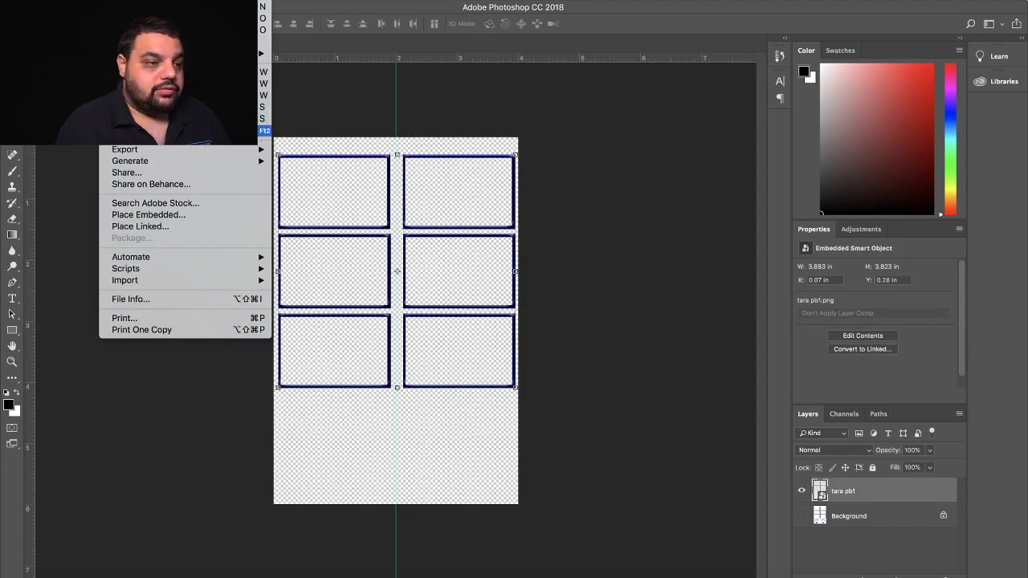
{"action": "left_click", "coordinate": [241, 118]}
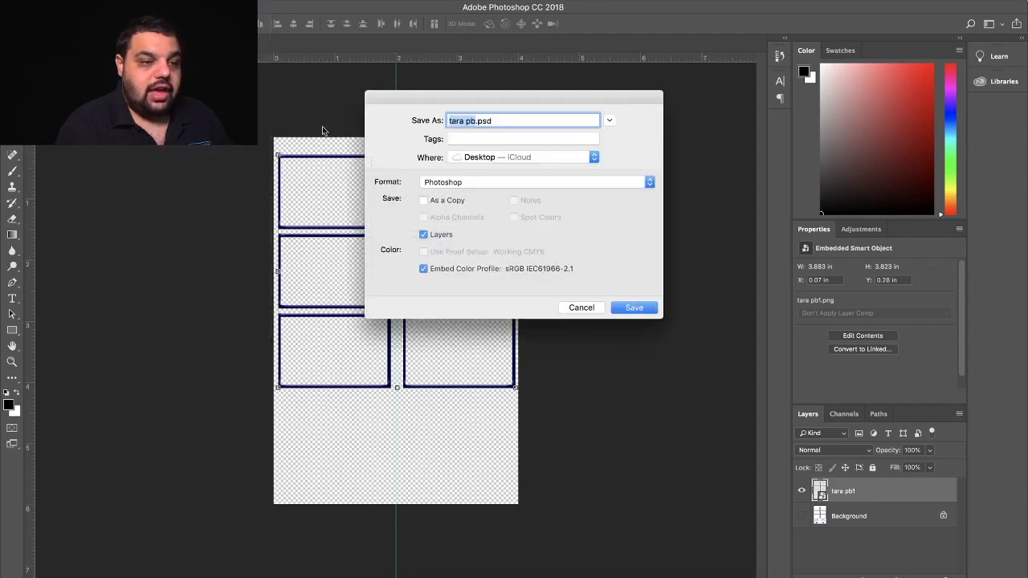
{"action": "left_click", "coordinate": [466, 120]}
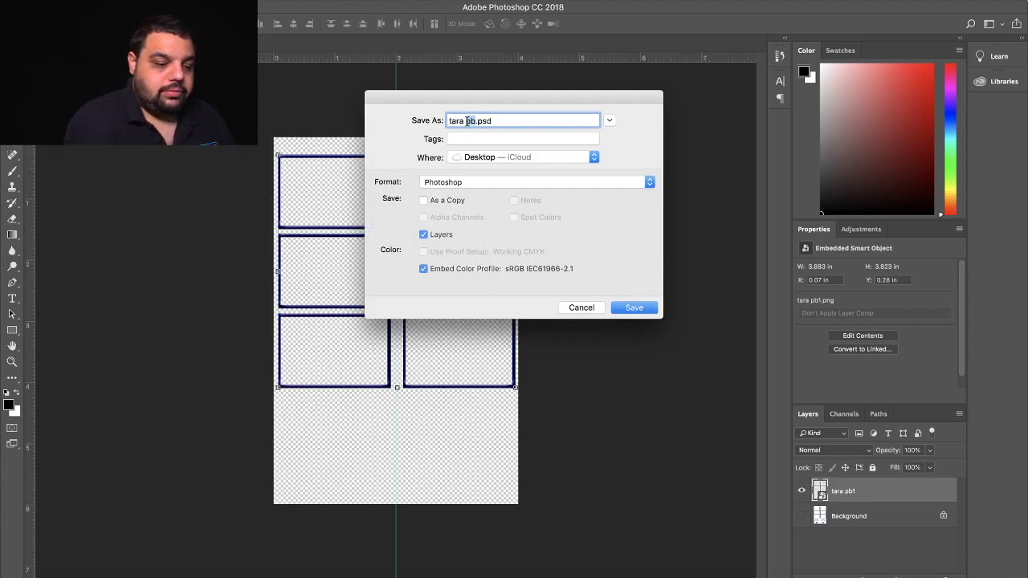
{"action": "double_click", "coordinate": [468, 121]}
{"action": "type", "text": "2"}
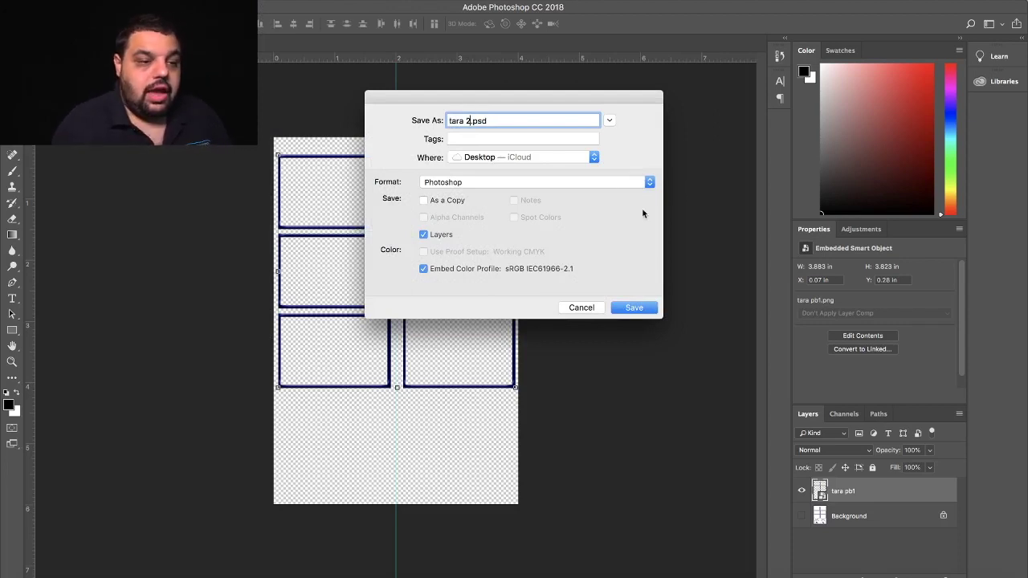
{"action": "left_click", "coordinate": [597, 184]}
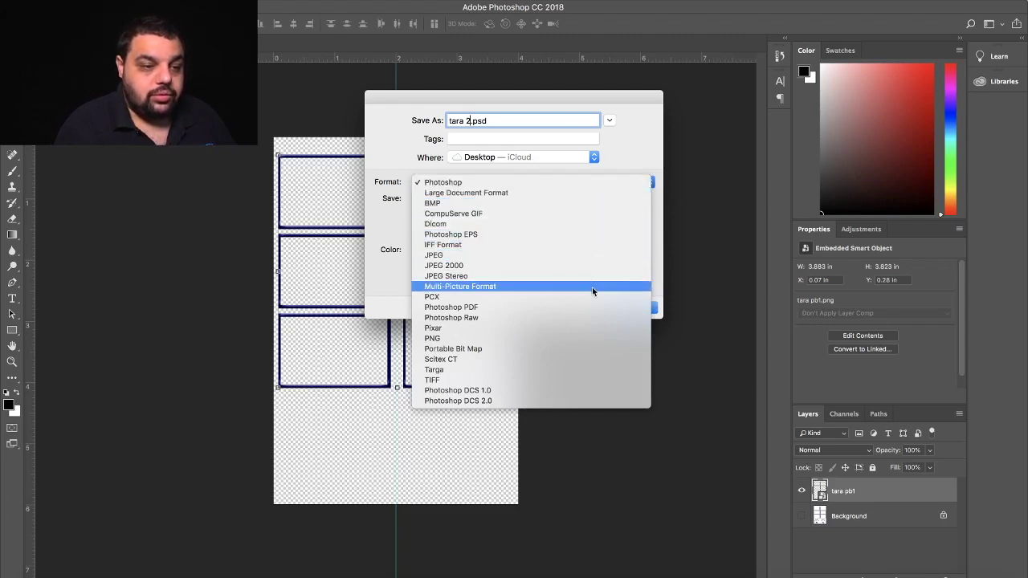
{"action": "left_click", "coordinate": [589, 338]}
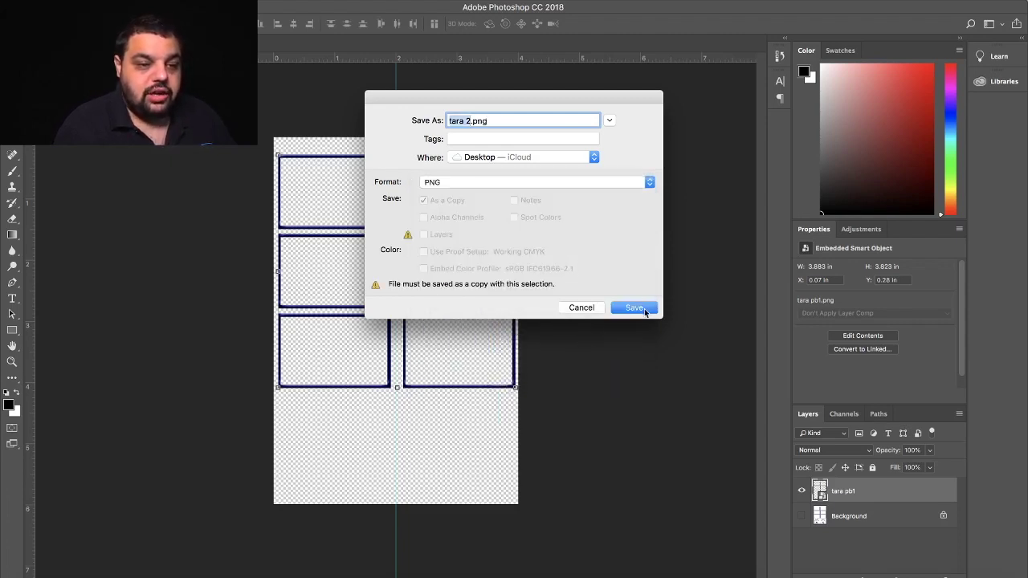
{"action": "left_click", "coordinate": [633, 308]}
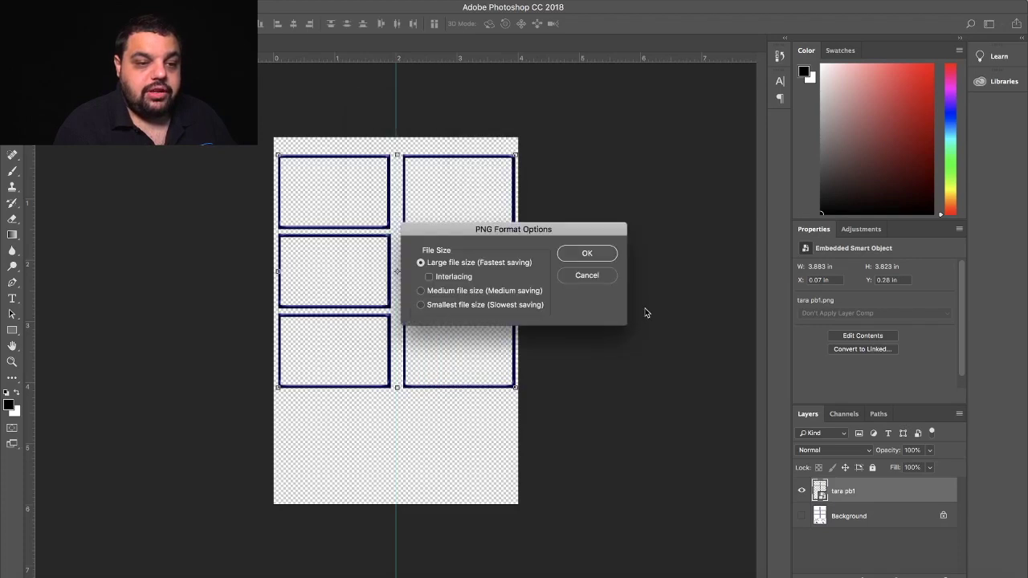
{"action": "left_click", "coordinate": [587, 254]}
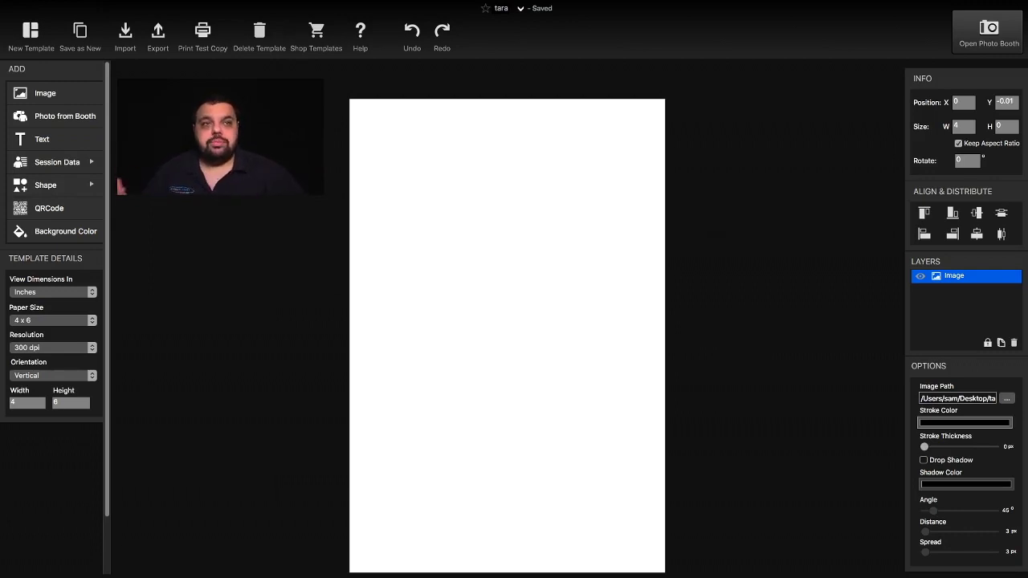
- Add the full graduation card JPEG to the template as an image layer
{"action": "left_click", "coordinate": [71, 103]}
{"action": "left_click", "coordinate": [478, 120]}
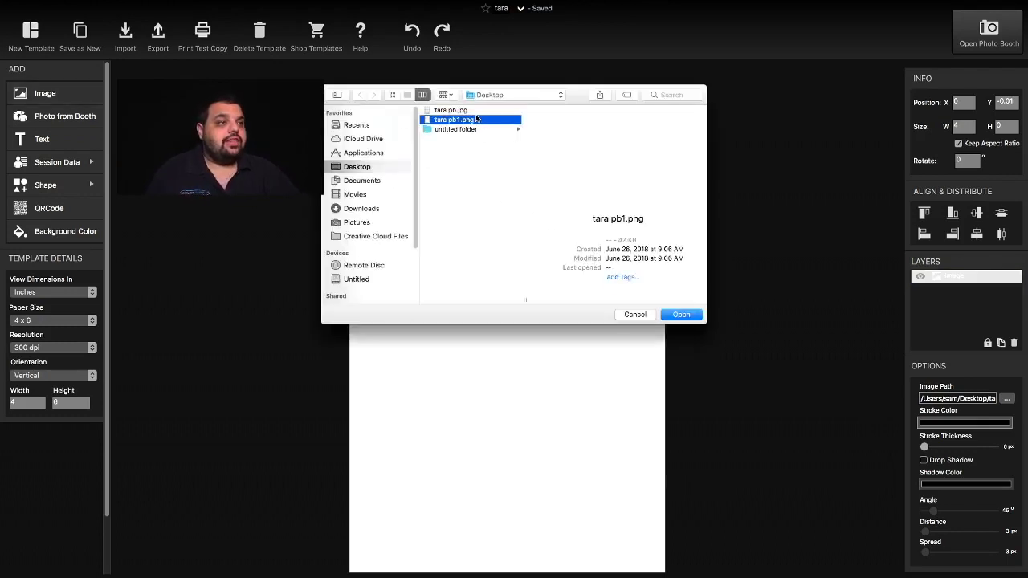
{"action": "left_click", "coordinate": [476, 112]}
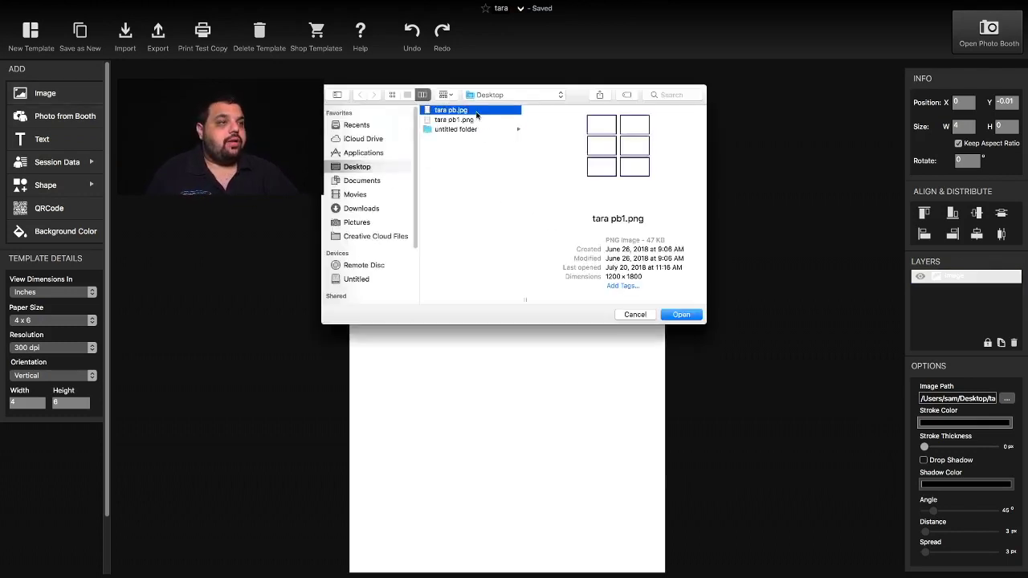
{"action": "left_click", "coordinate": [681, 315]}
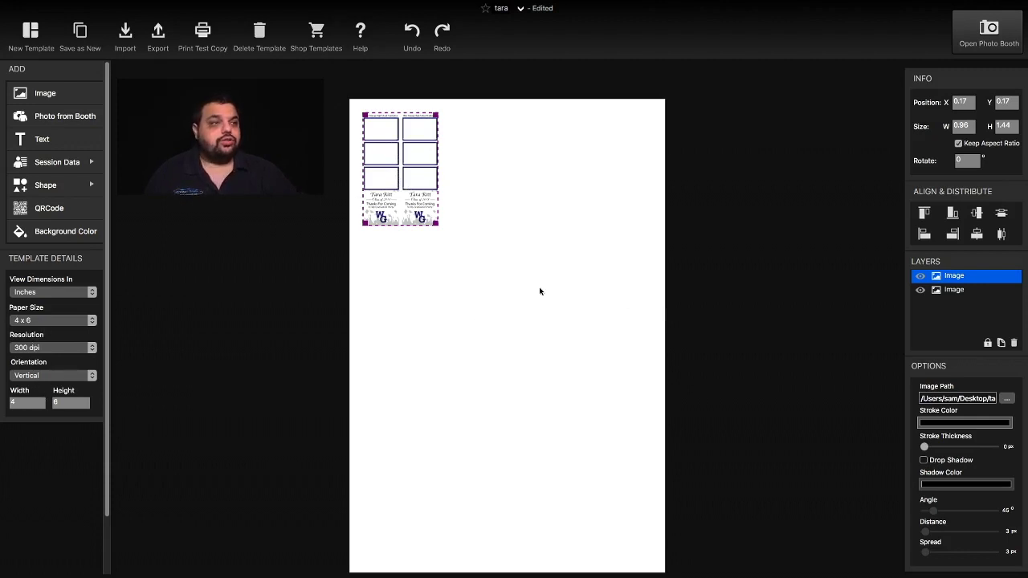
- Size the card image to 4 x 6 inches
{"action": "double_click", "coordinate": [962, 126]}
{"action": "type", "text": "4"}
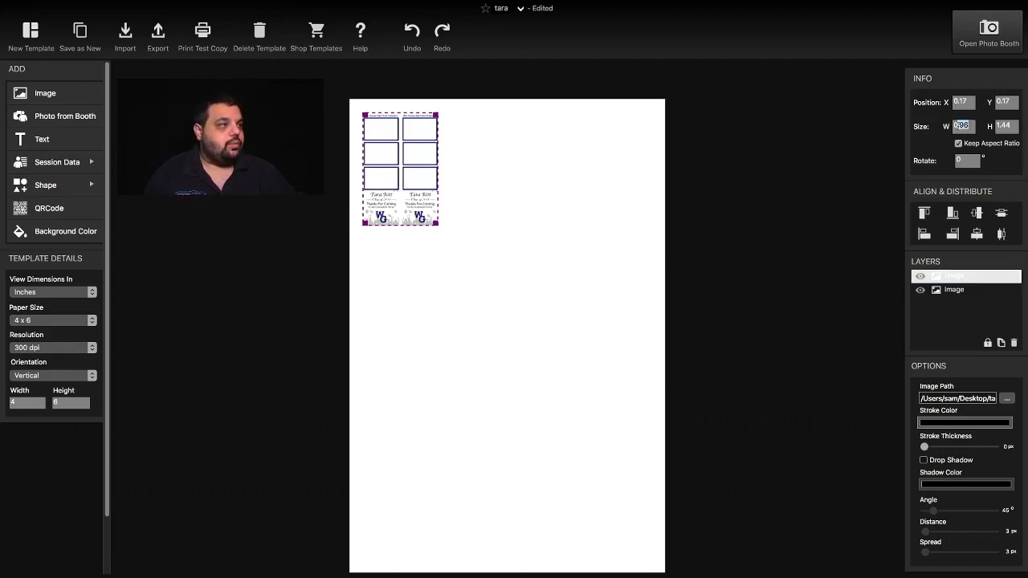
{"action": "key", "text": "Return"}
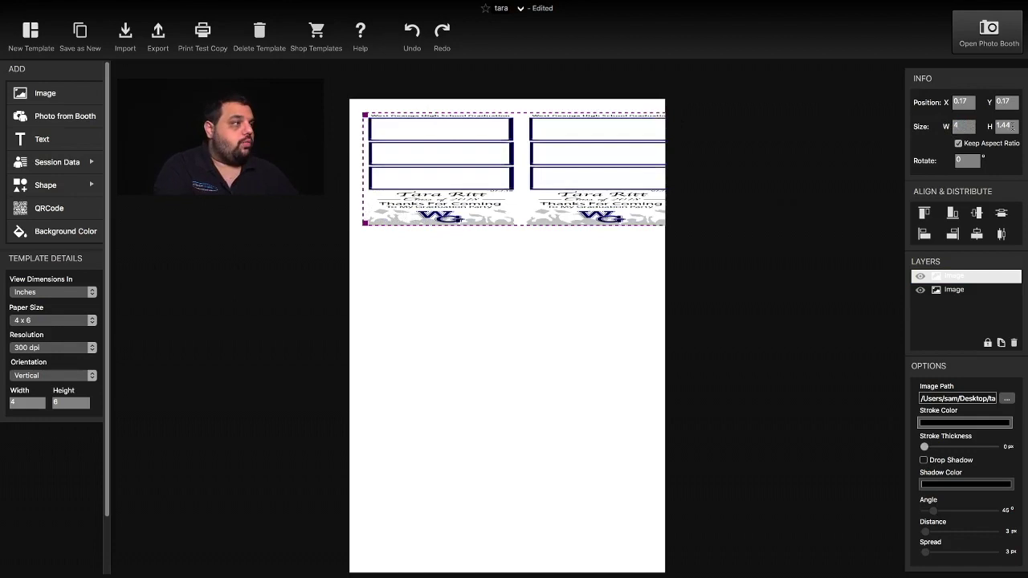
{"action": "double_click", "coordinate": [1003, 126]}
{"action": "type", "text": "6"}
{"action": "key", "text": "Return"}
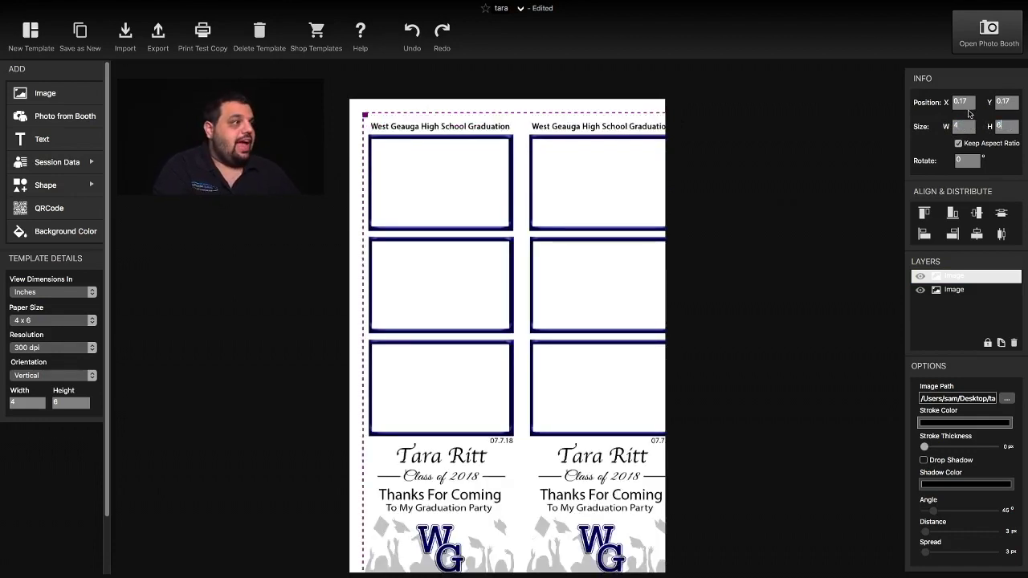
- Position the card image at X 0, Y 0 and save the tara template
{"action": "double_click", "coordinate": [966, 102]}
{"action": "type", "text": "0"}
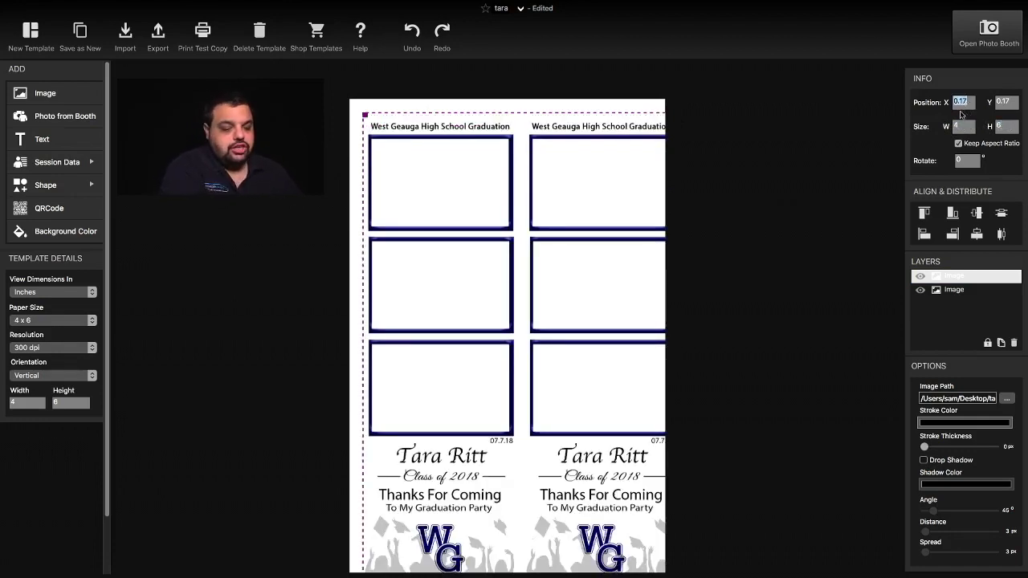
{"action": "key", "text": "Return"}
{"action": "double_click", "coordinate": [1005, 102]}
{"action": "type", "text": "0"}
{"action": "key", "text": "Return"}
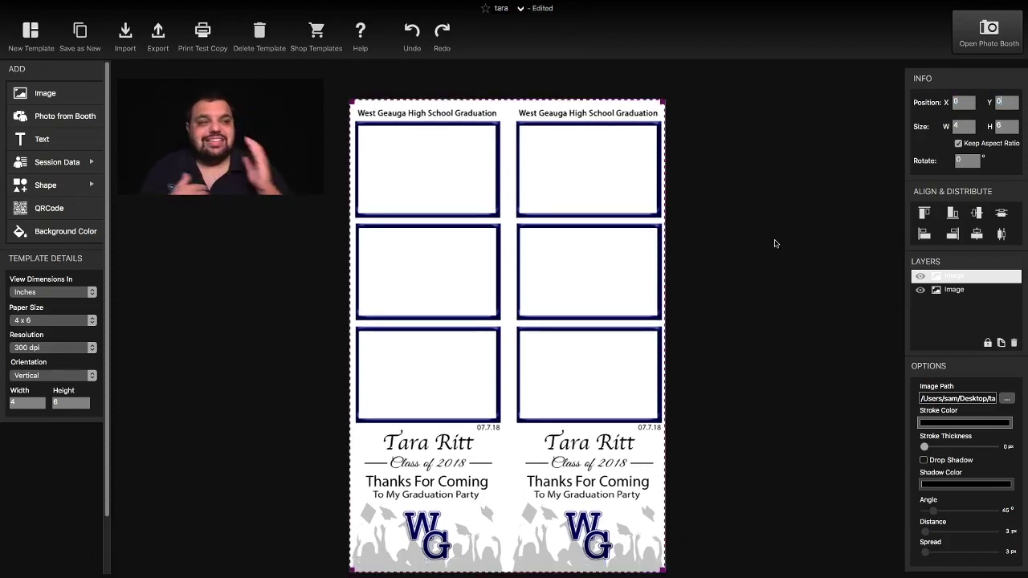
{"action": "key", "text": "super+s"}
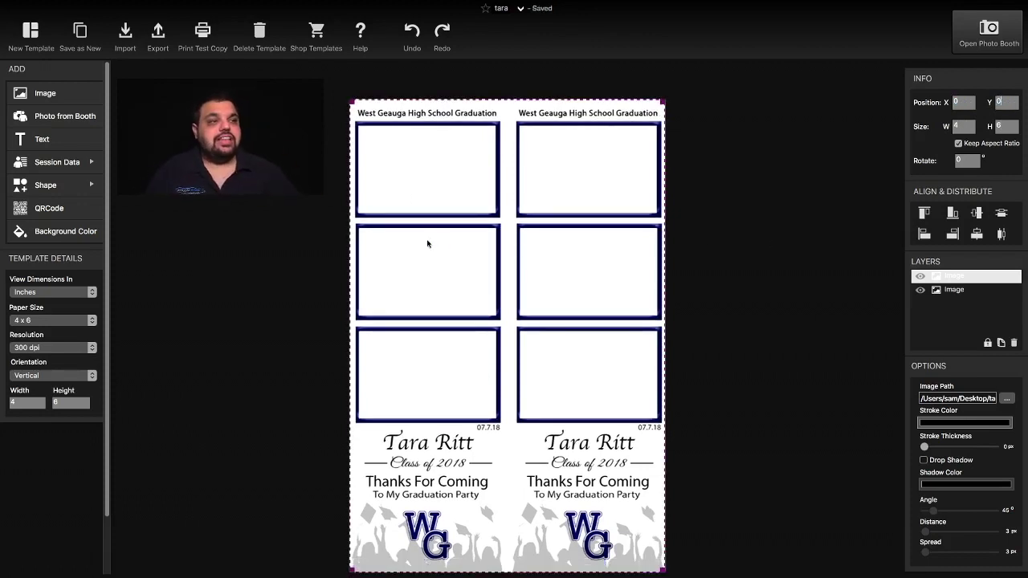
- Fit a Photo 1 placeholder into the top-left frame, save, and place a copy top-right
{"action": "left_click", "coordinate": [61, 120]}
{"action": "mouse_move", "coordinate": [425, 153]}
{"action": "left_mouse_down"}
{"action": "mouse_move", "coordinate": [432, 170]}
{"action": "mouse_move", "coordinate": [427, 163]}
{"action": "left_mouse_up"}
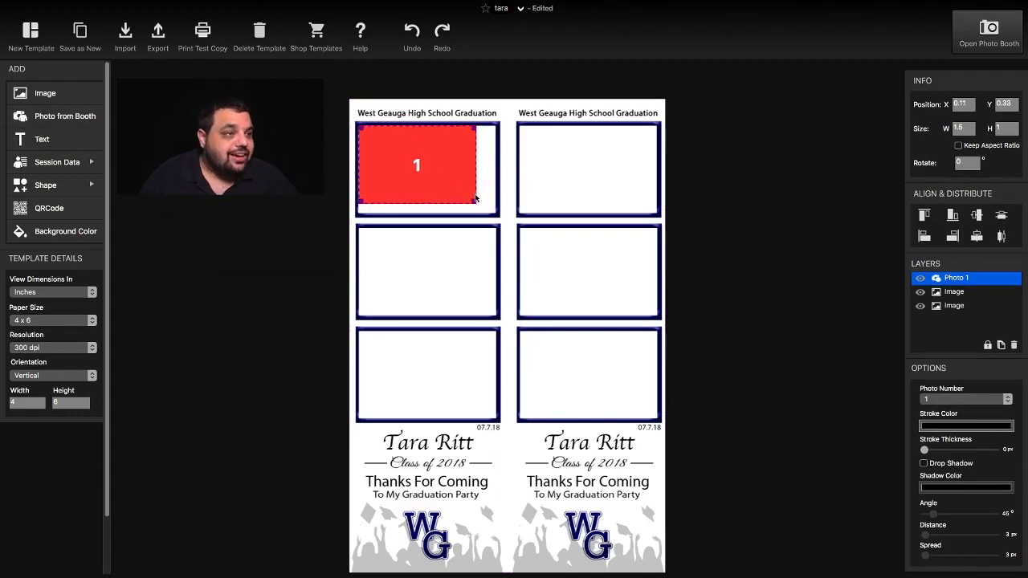
{"action": "left_click_drag", "start_coordinate": [476, 203], "coordinate": [494, 210]}
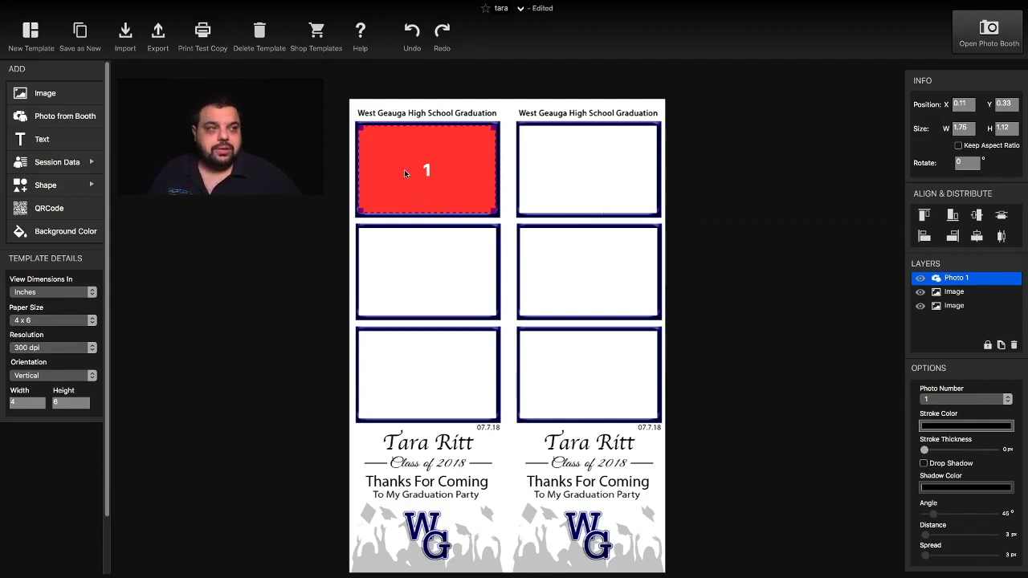
{"action": "key", "text": "super+s"}
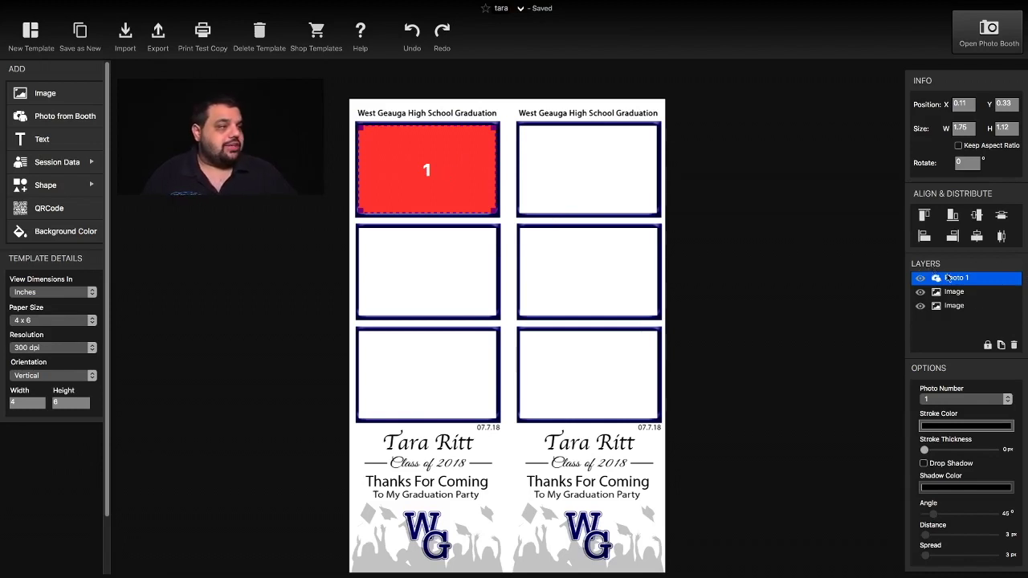
{"action": "left_click", "coordinate": [1001, 346]}
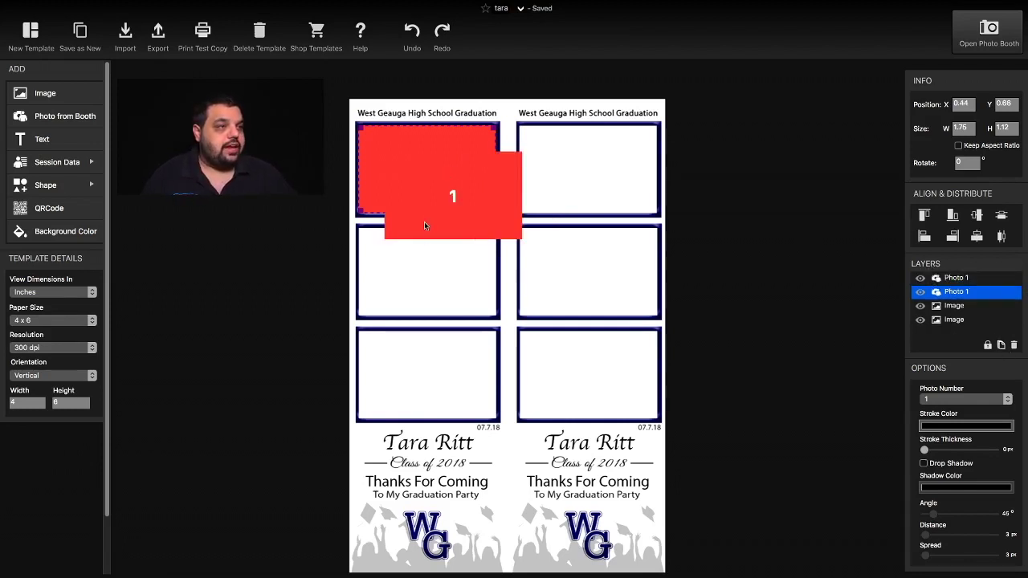
{"action": "left_click_drag", "start_coordinate": [424, 222], "coordinate": [566, 188]}
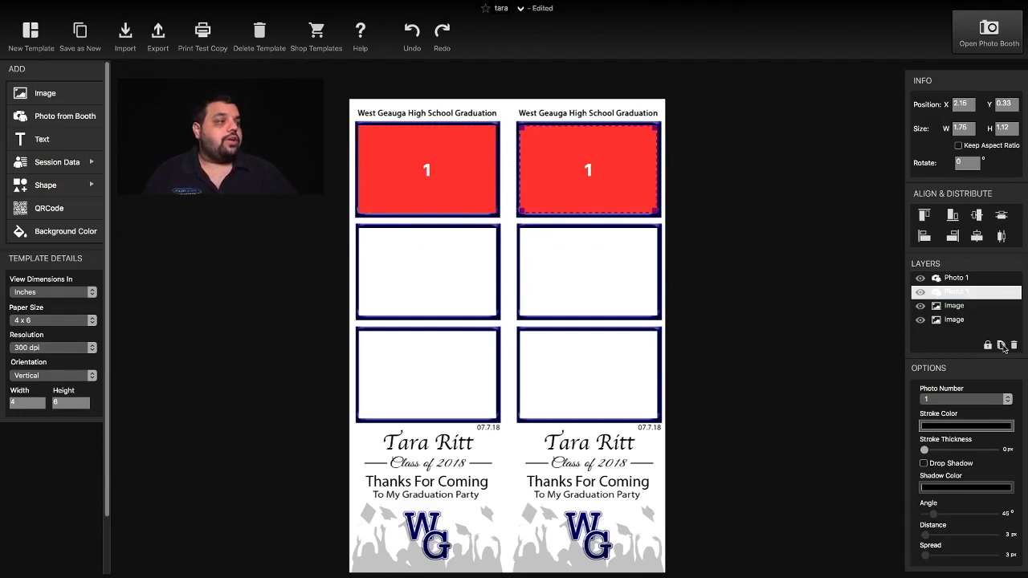
- Fill both middle frames with placeholders set to Photo Number 2
{"action": "left_click", "coordinate": [1001, 346]}
{"action": "left_click_drag", "start_coordinate": [573, 196], "coordinate": [408, 273]}
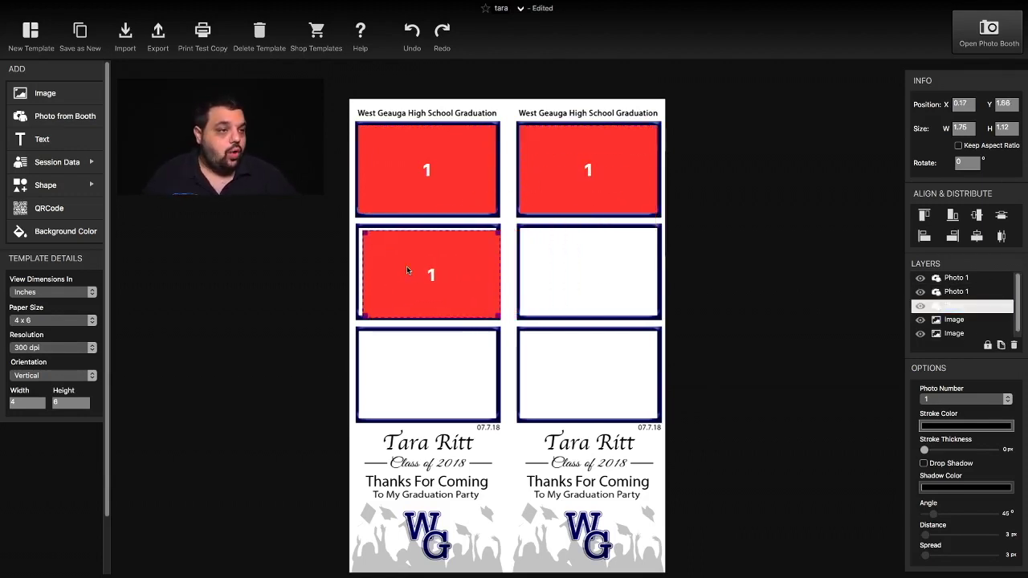
{"action": "left_click", "coordinate": [972, 399]}
{"action": "left_click", "coordinate": [963, 412]}
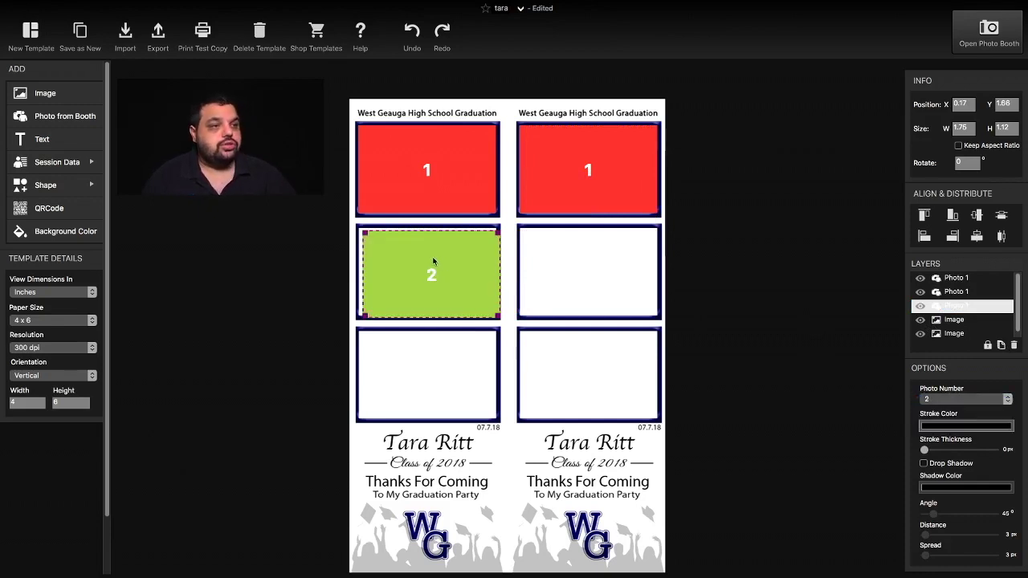
{"action": "left_click_drag", "start_coordinate": [433, 259], "coordinate": [429, 259]}
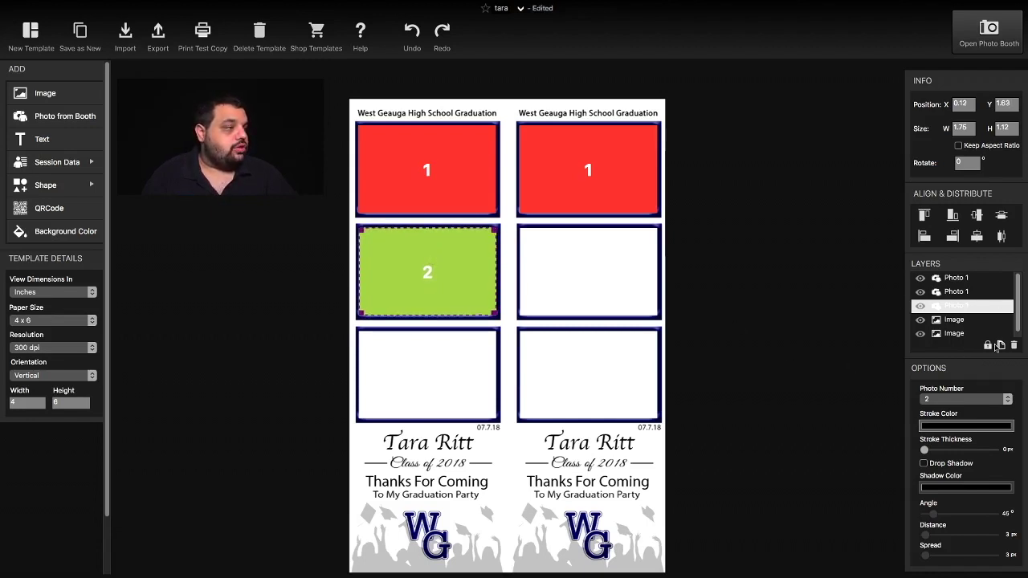
{"action": "left_click", "coordinate": [1001, 346]}
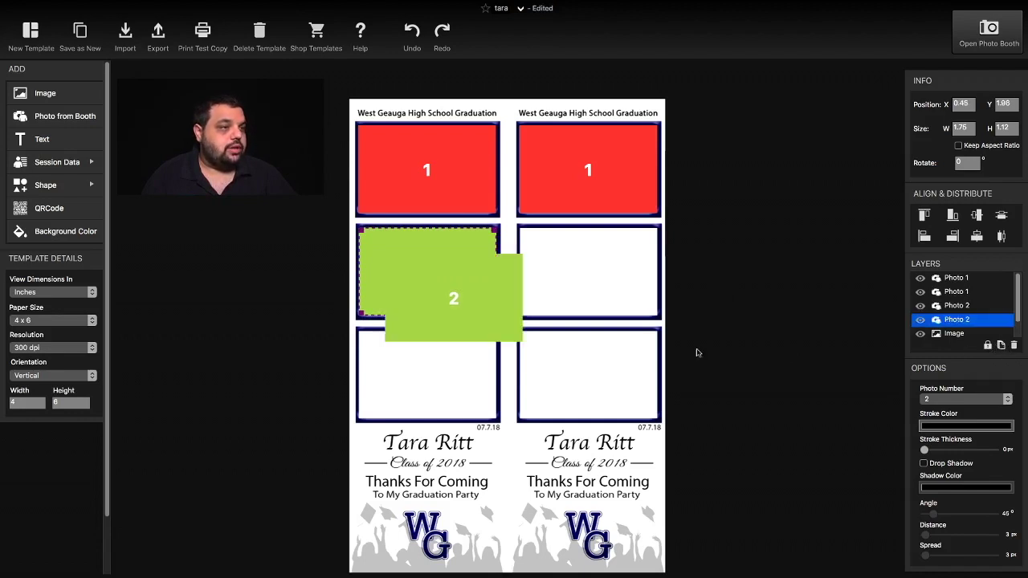
{"action": "left_click_drag", "start_coordinate": [430, 287], "coordinate": [560, 255]}
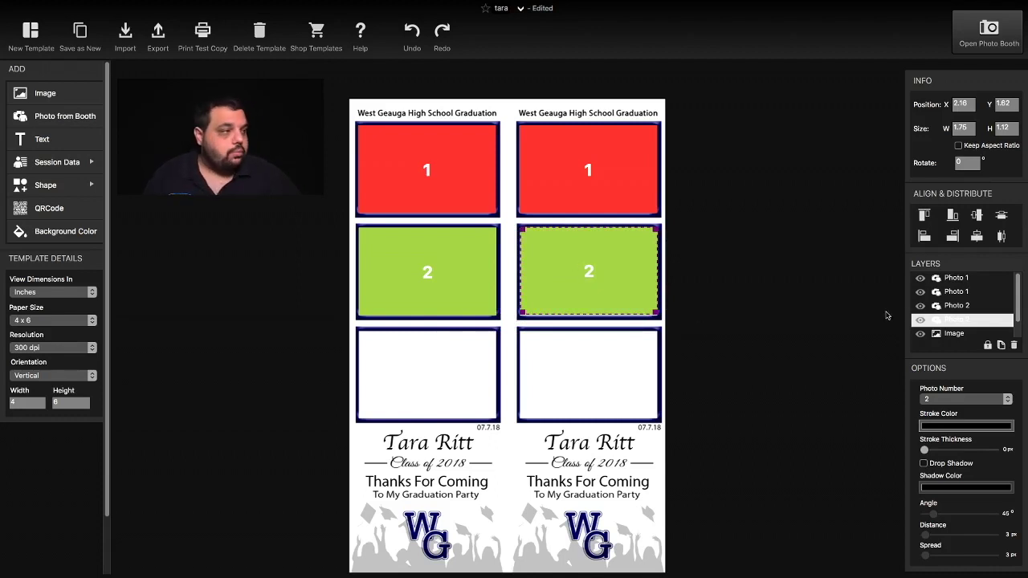
- Set a copy to Photo Number 3 in the bottom-left frame and duplicate it for bottom-right
{"action": "left_click", "coordinate": [1001, 346]}
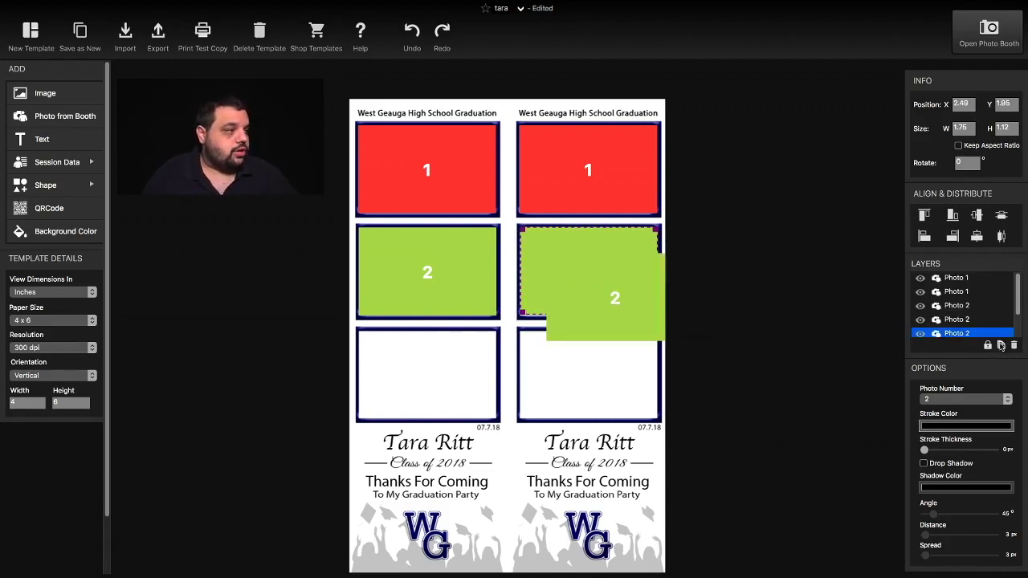
{"action": "left_click", "coordinate": [988, 404]}
{"action": "left_click", "coordinate": [988, 411]}
{"action": "left_click_drag", "start_coordinate": [570, 332], "coordinate": [611, 357]}
{"action": "left_click", "coordinate": [1000, 344]}
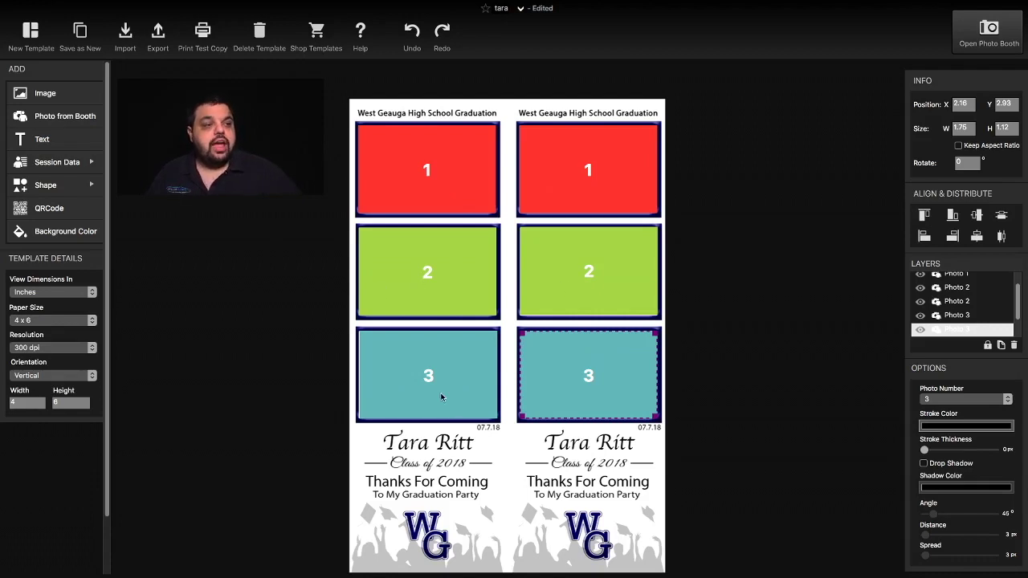
- Save the tara template with its six numbered photo slots using Cmd+S
{"action": "key", "text": "super+s"}
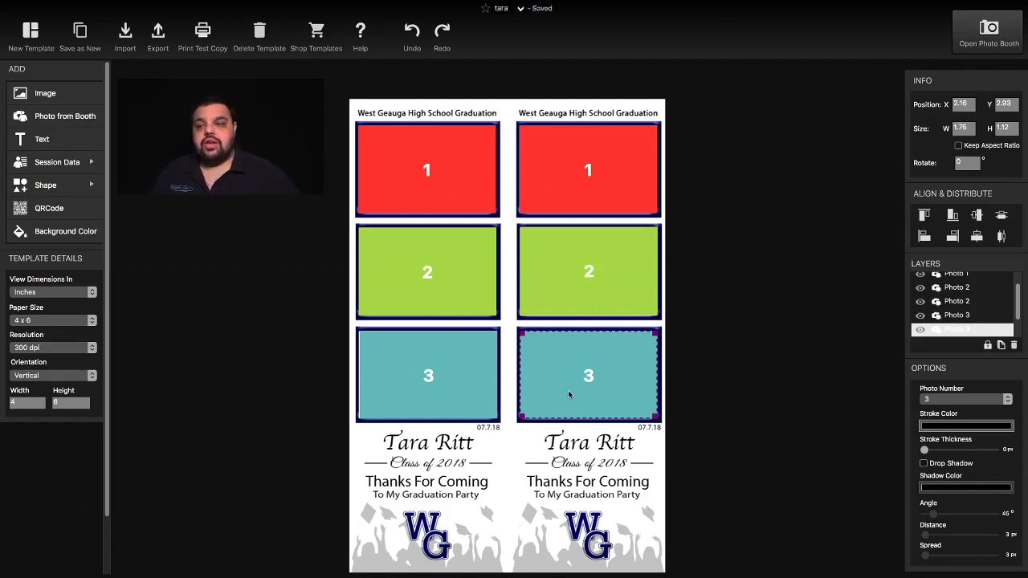
- Add tara pb1.png to the template as an image layer
{"action": "left_click", "coordinate": [70, 97]}
{"action": "left_click", "coordinate": [472, 120]}
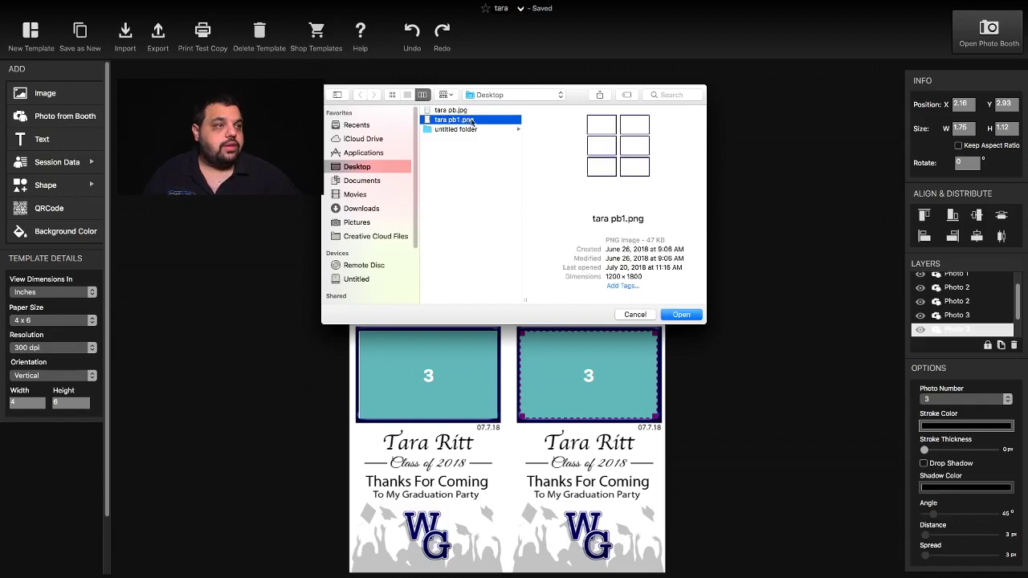
{"action": "left_click", "coordinate": [692, 315]}
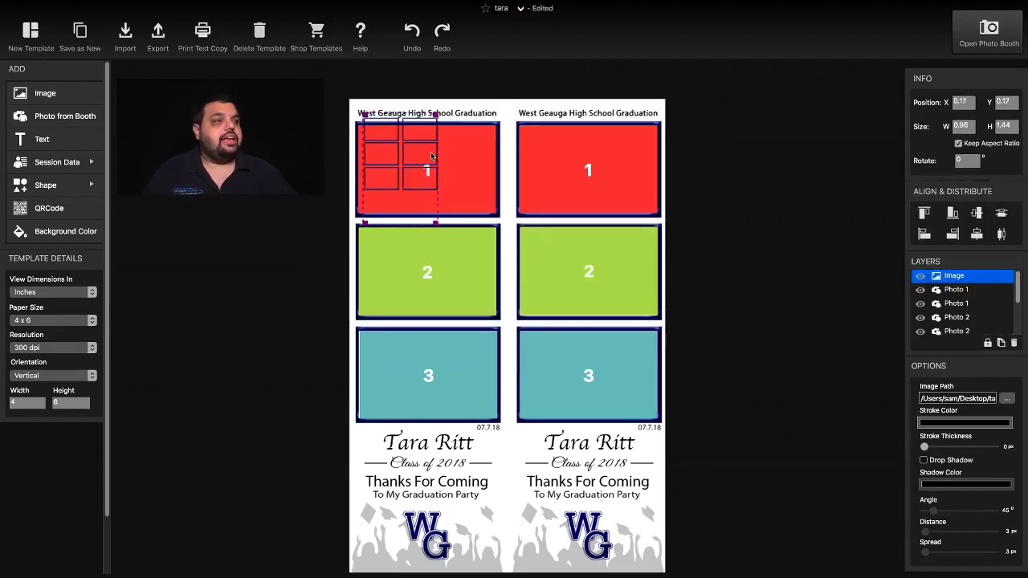
- Set the overlay to W 4, H 6 at X 0, Y 0 and save the template
{"action": "left_click", "coordinate": [966, 125]}
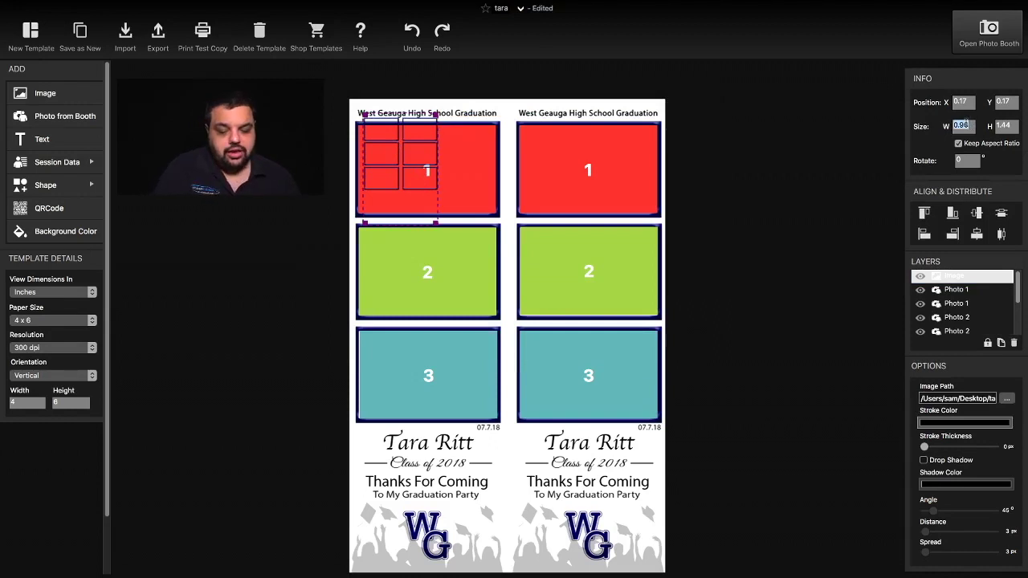
{"action": "type", "text": "4"}
{"action": "left_click", "coordinate": [1011, 127]}
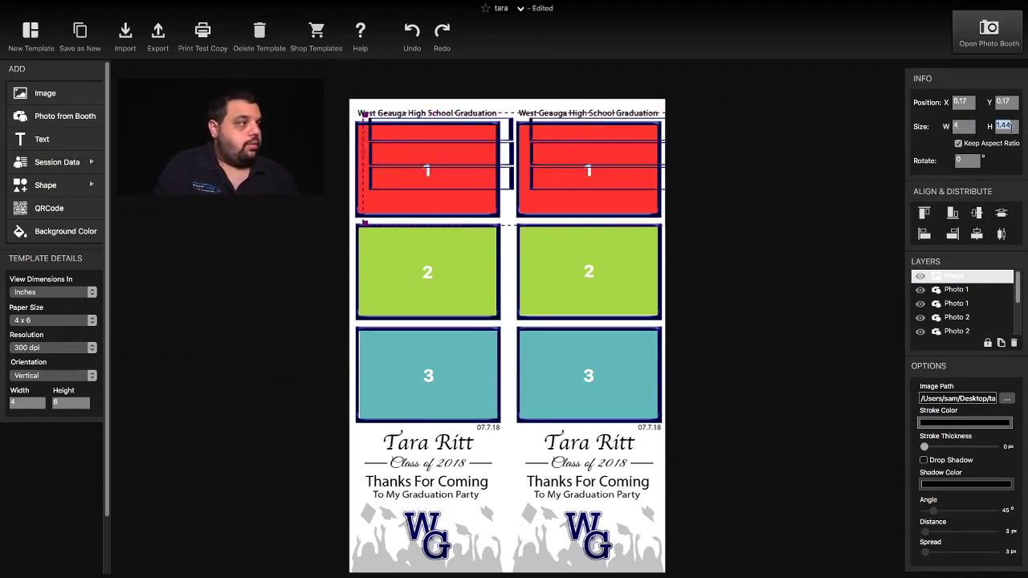
{"action": "type", "text": "6"}
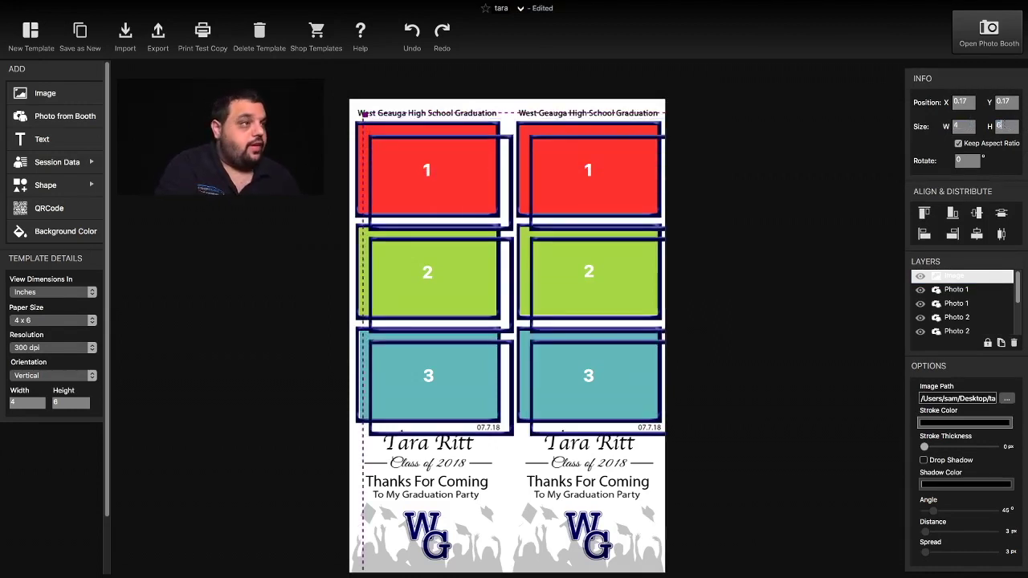
{"action": "left_click", "coordinate": [960, 102]}
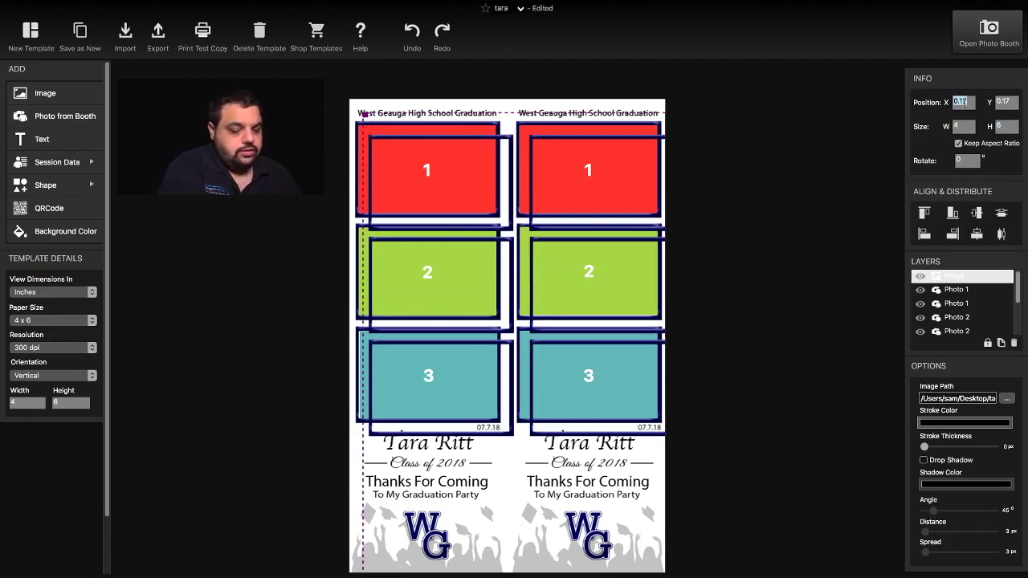
{"action": "type", "text": "0"}
{"action": "left_click", "coordinate": [1003, 102]}
{"action": "type", "text": "0"}
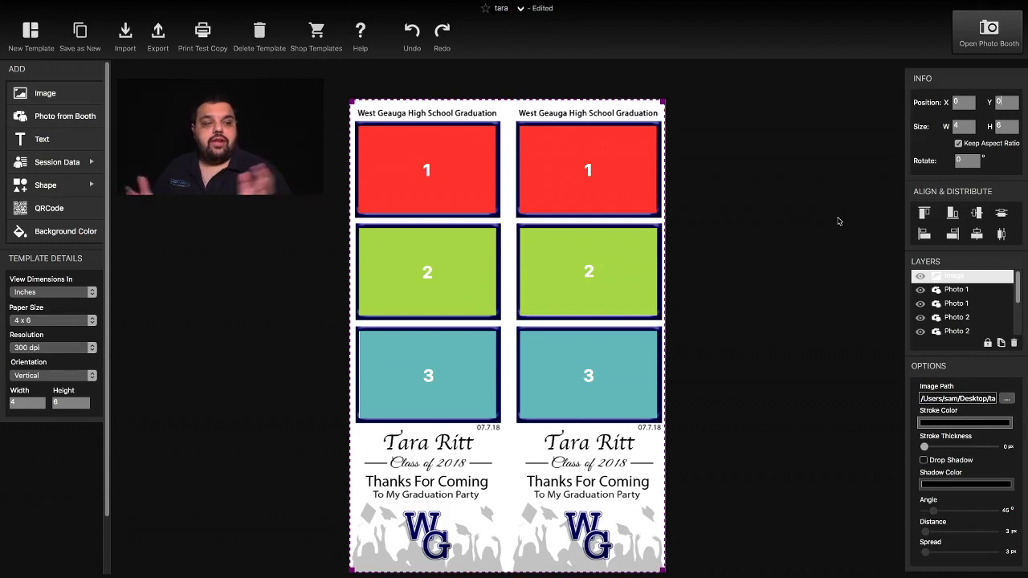
{"action": "key", "text": "super+s"}
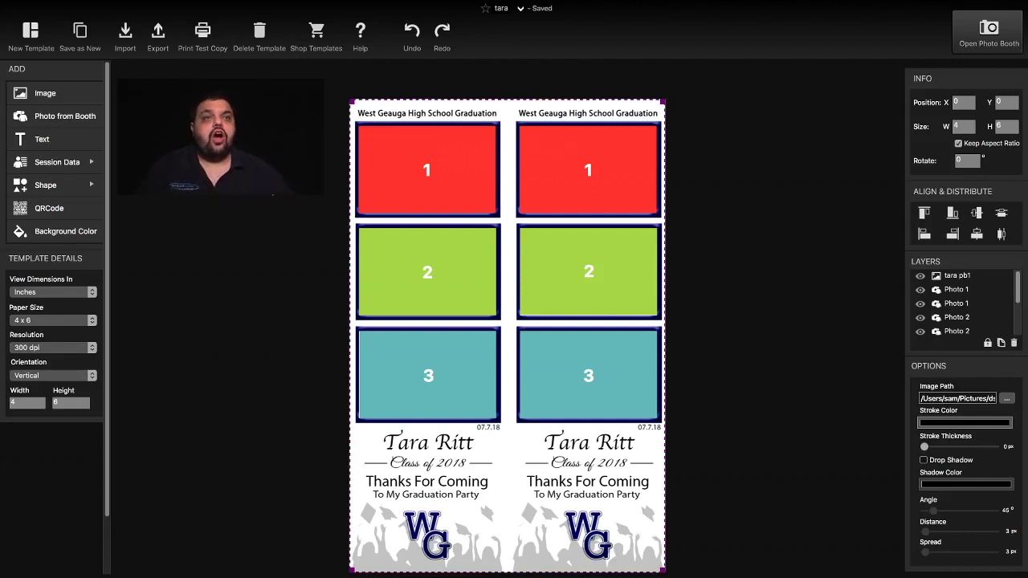
- Save the finished layout as a new template named 'tara Copy'
{"action": "left_click", "coordinate": [78, 48]}
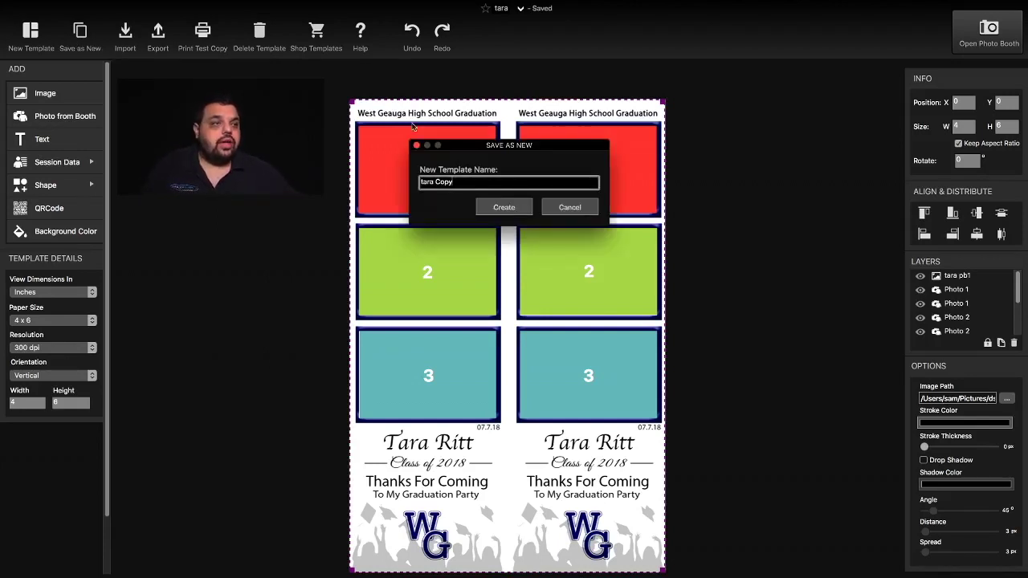
{"action": "left_click", "coordinate": [510, 208]}
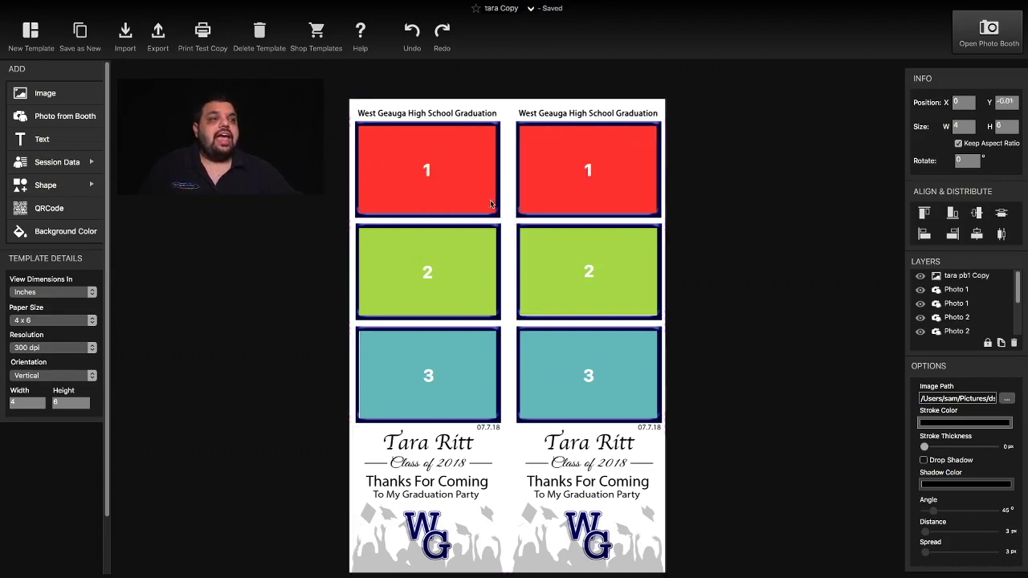